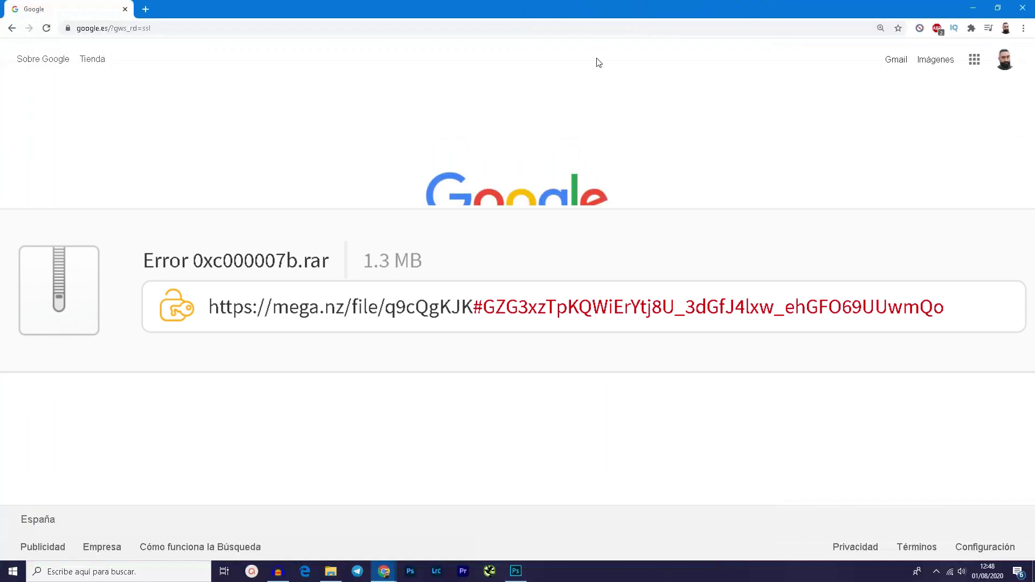
Step: Load the MEGA download page for the Error 0xc000007b package from the copied link
click(359, 31)
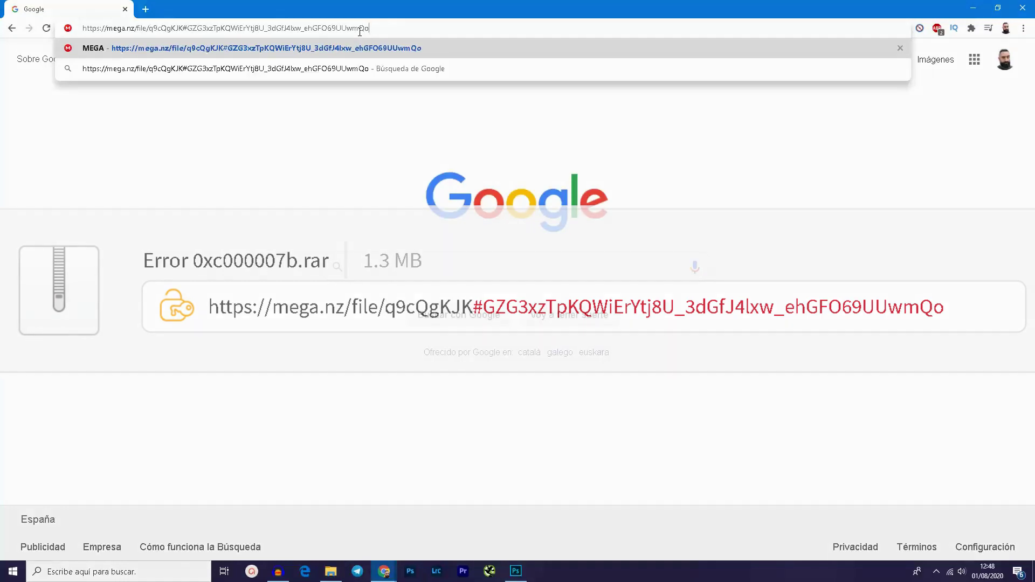
key(Return)
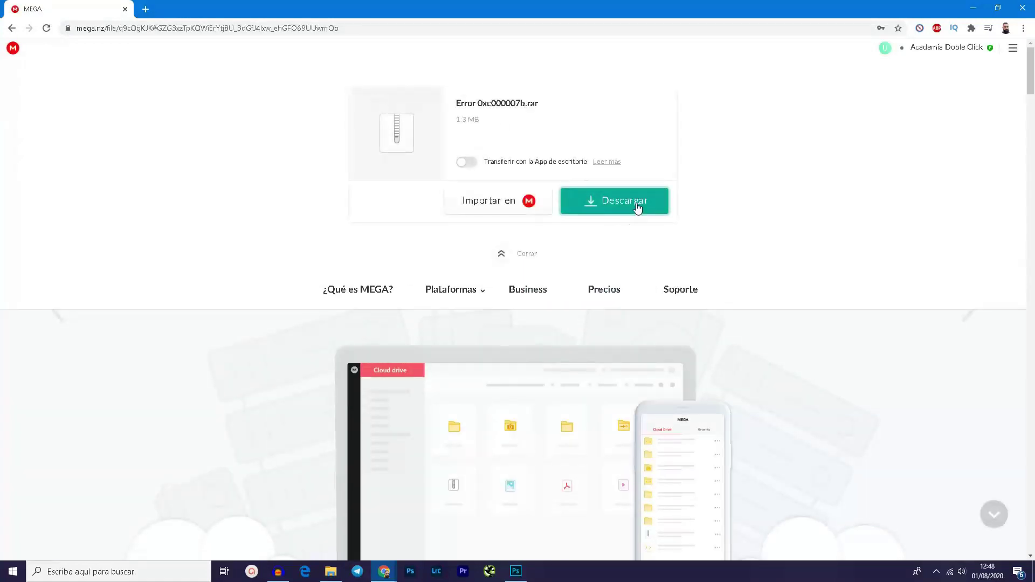
Step: Download Error 0xc000007b.rar to Escritorio and show the saved archive in its folder
click(638, 208)
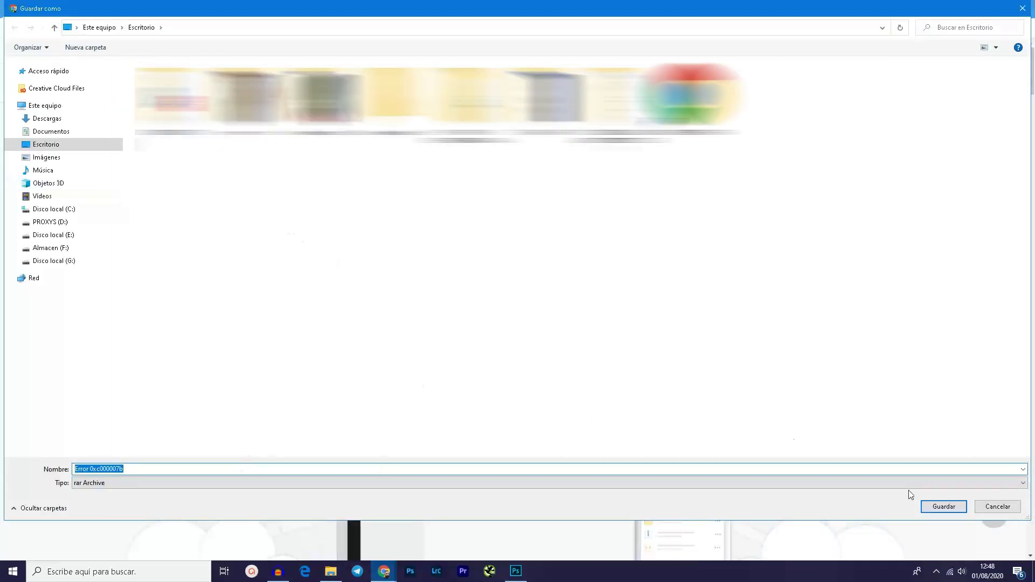
click(960, 506)
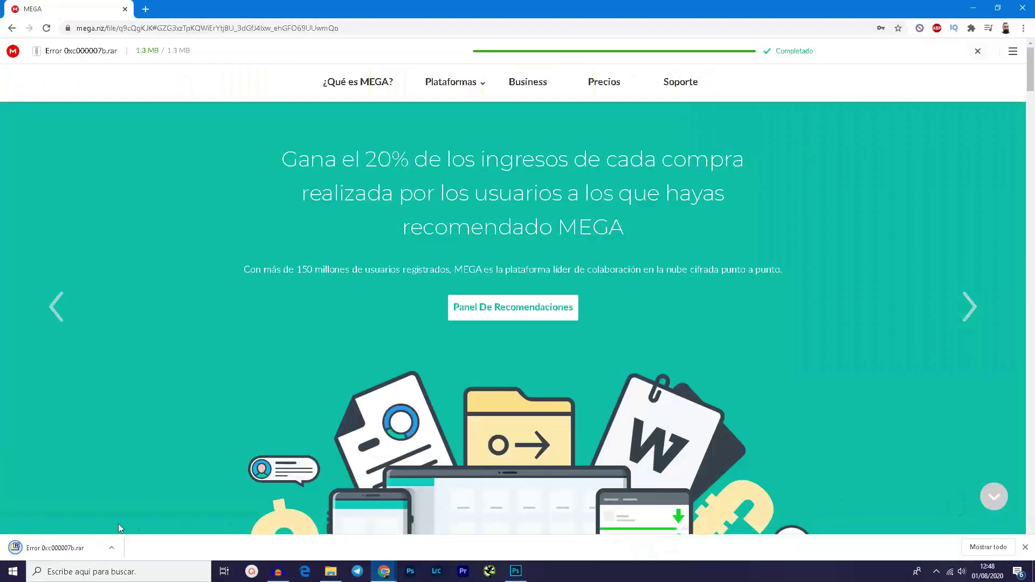
click(111, 548)
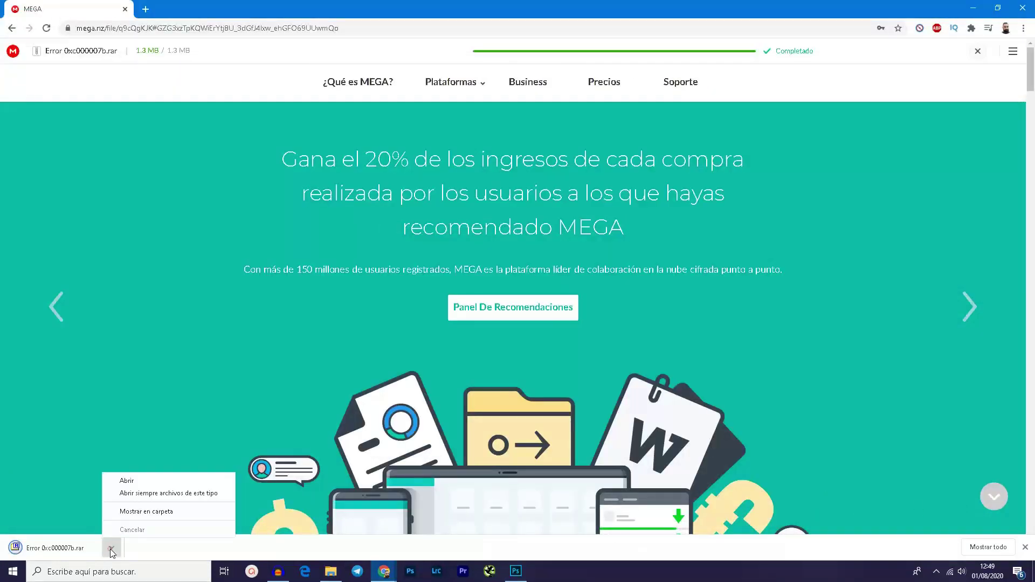
click(128, 511)
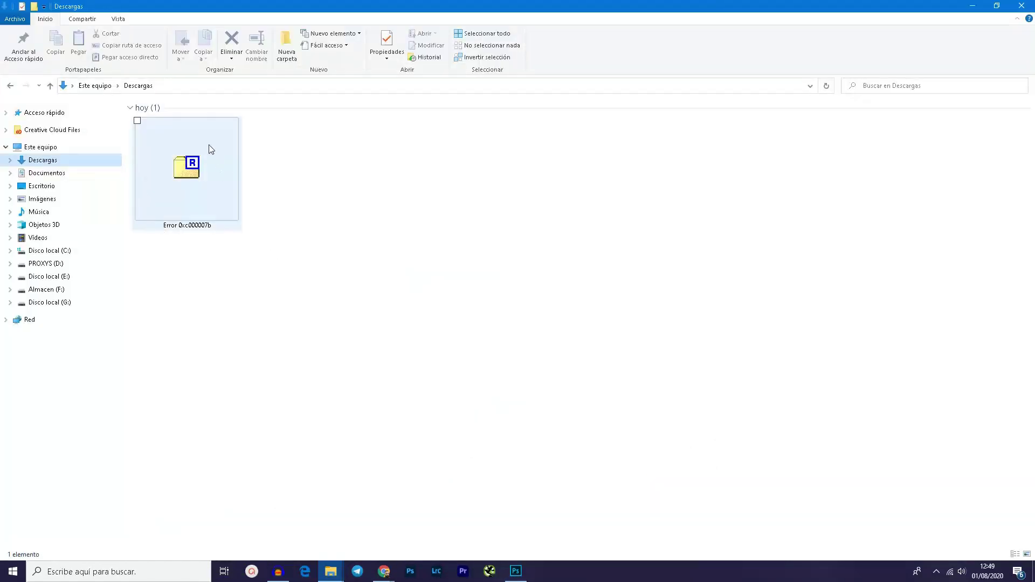
Step: Extract the archive with 7-Zip into an 'Error 0xc000007b' folder
right_click(196, 173)
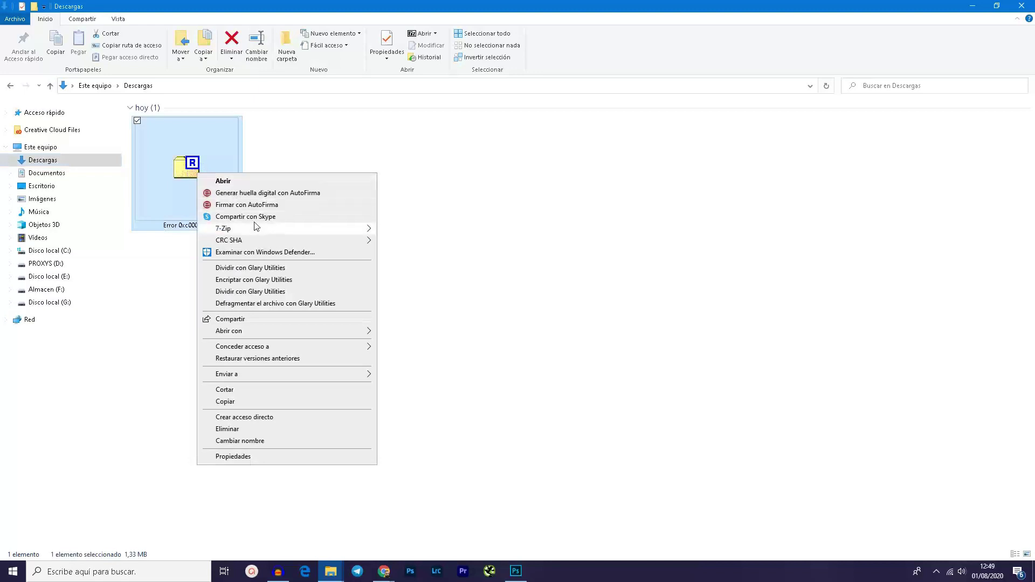
mouse_move(256, 227)
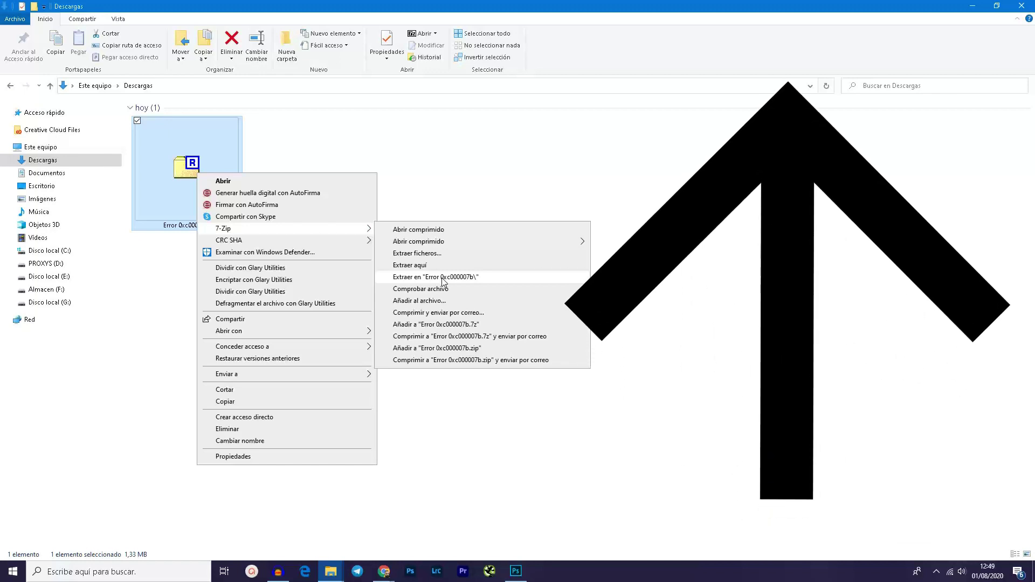
click(443, 281)
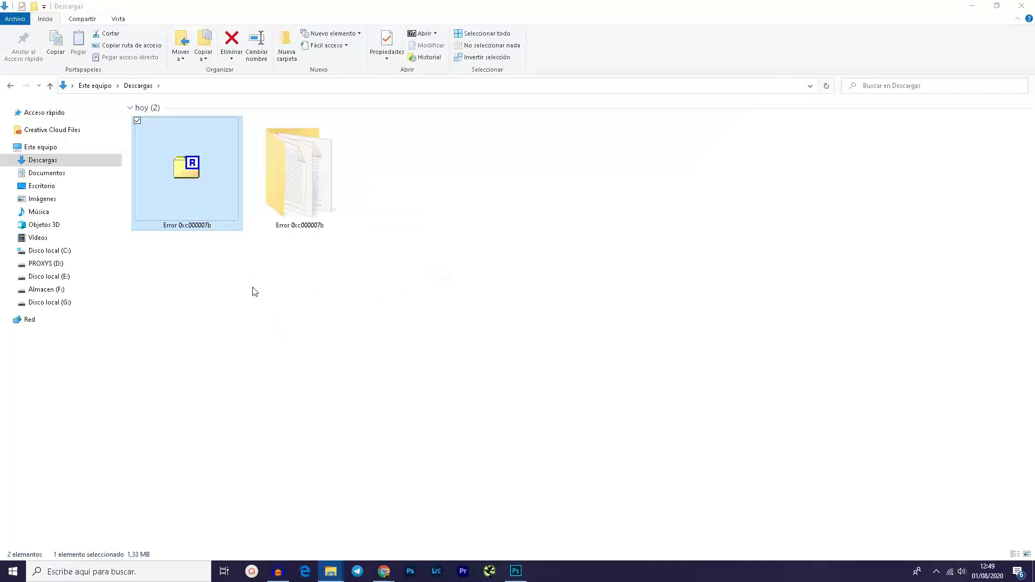
Step: Delete the RAR archive and open the extracted Error 0xc000007b folder
click(310, 276)
click(187, 151)
key(Delete)
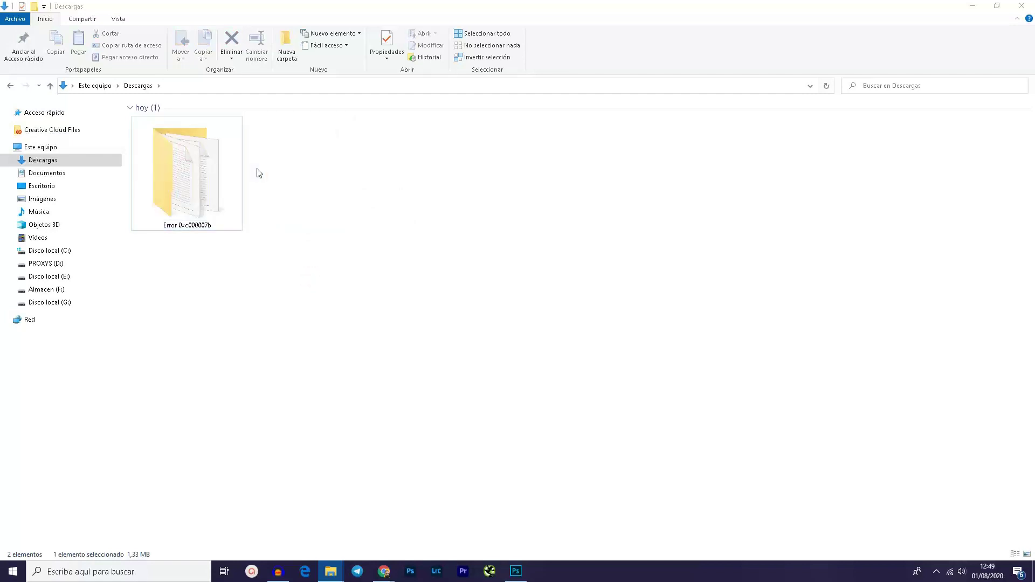
double_click(215, 171)
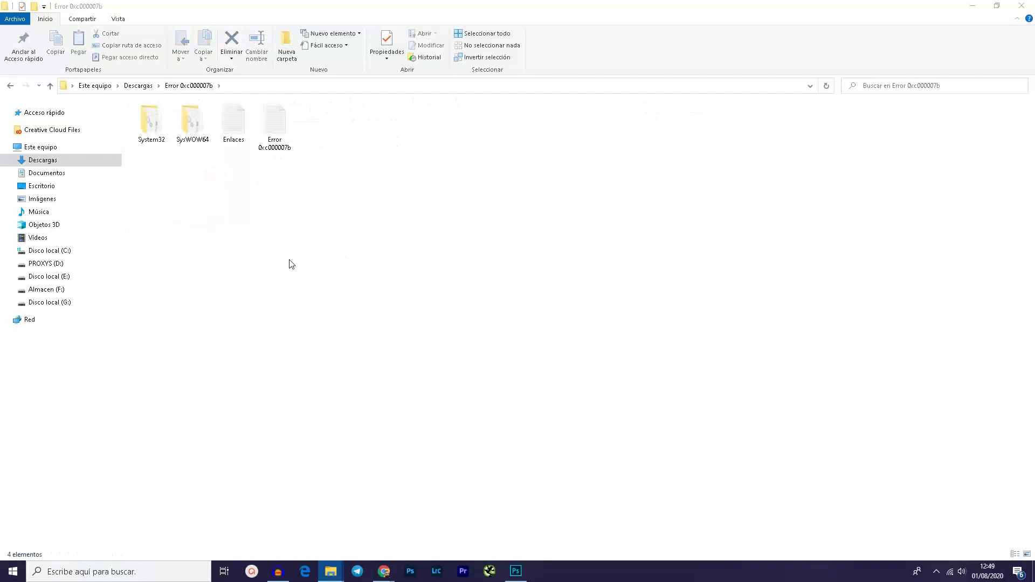
ctrl+scroll(292, 264, up, 6)
click(365, 275)
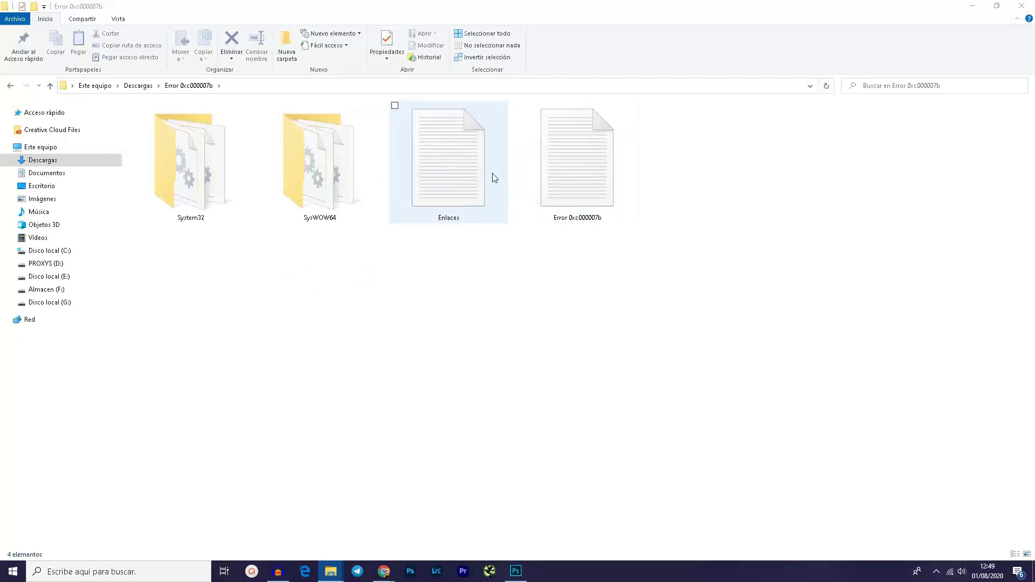
double_click(475, 159)
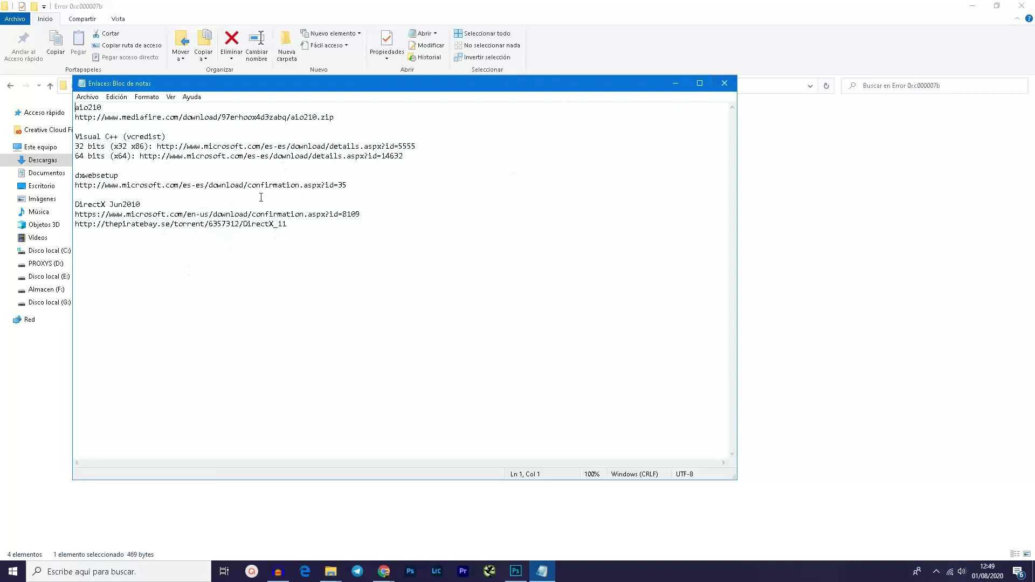
click(724, 83)
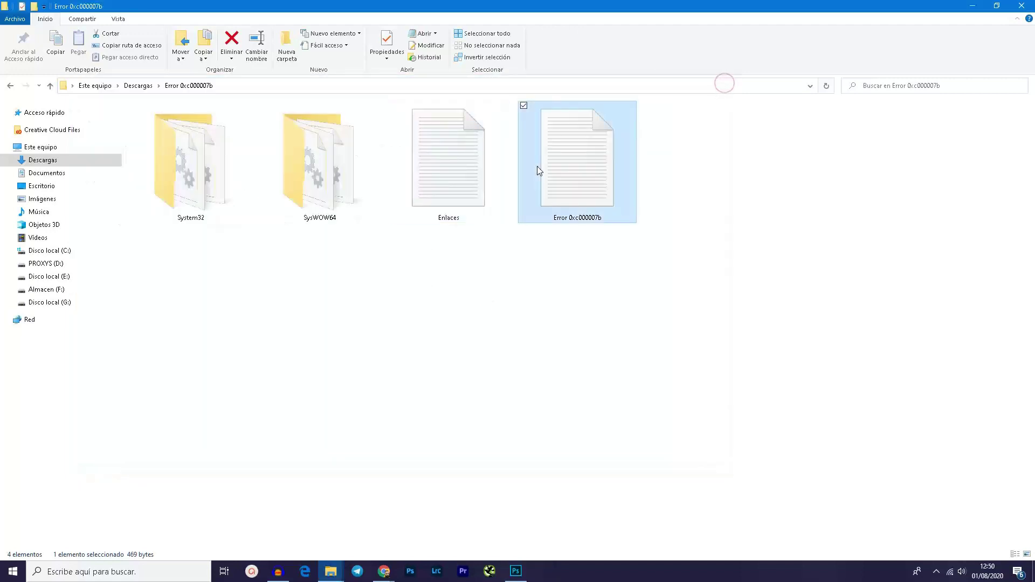
Step: Open the Error 0xc000007b notes beside the folder and highlight the System32 target path
double_click(537, 166)
drag(295, 84, 578, 85)
click(417, 144)
click(417, 129)
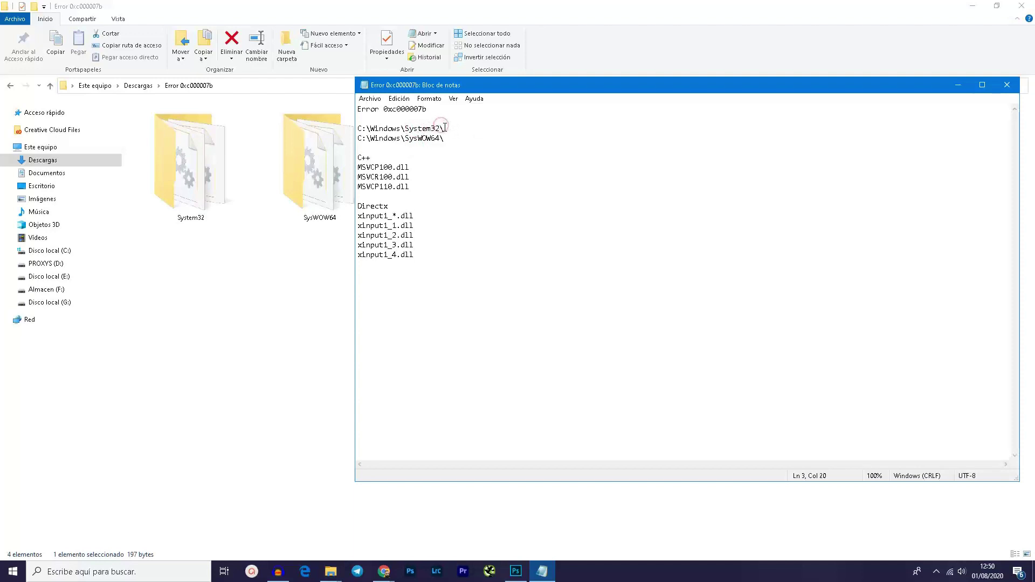
drag(445, 127, 406, 128)
click(424, 127)
Step: Highlight the SysWOW64 path and the DLL list, then return to the package folder
drag(439, 141, 408, 135)
click(426, 145)
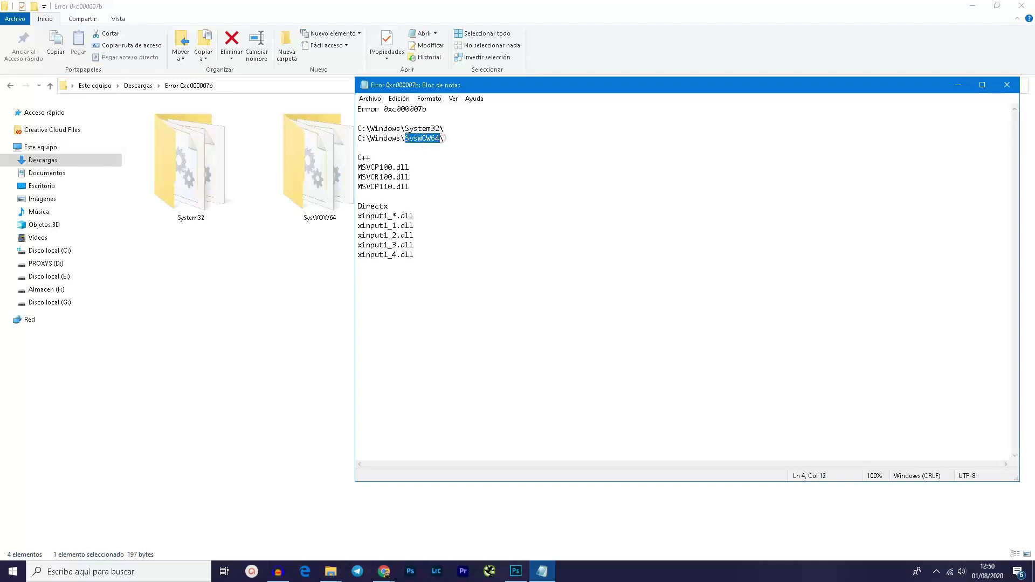
click(419, 139)
click(415, 228)
click(393, 128)
click(438, 128)
click(309, 224)
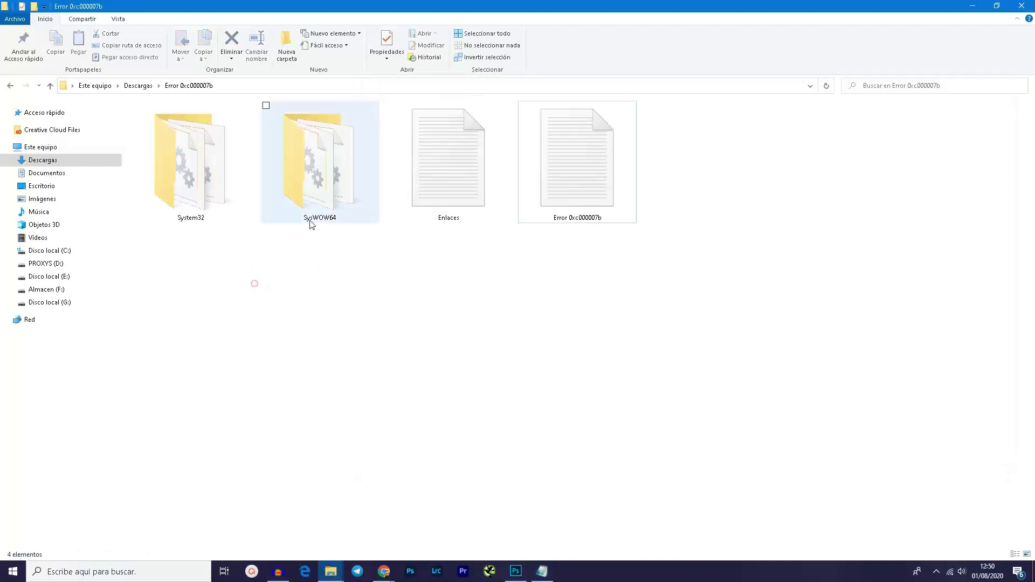
Step: Copy all seven DLLs from the package's System32 folder
double_click(193, 178)
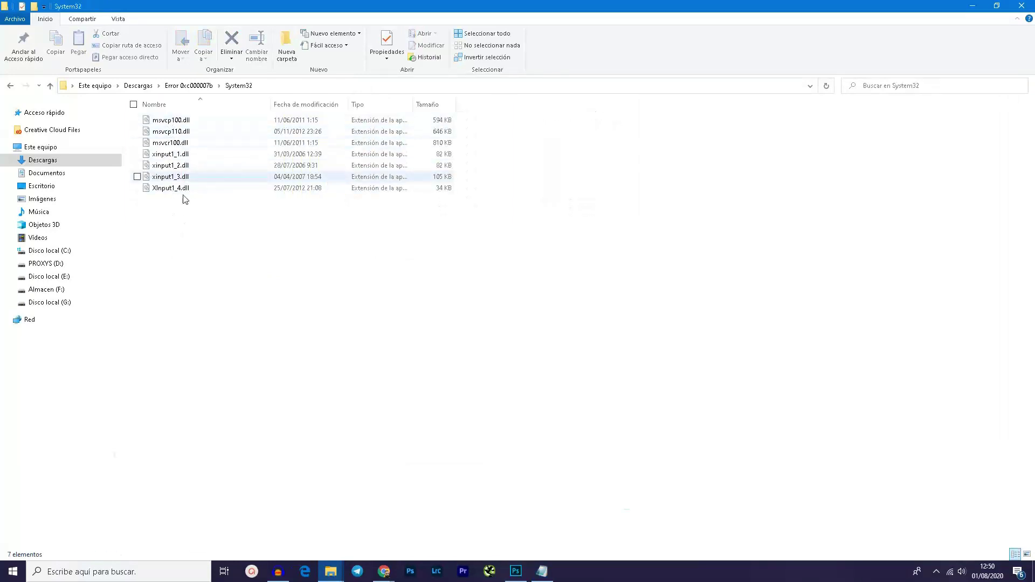
key(ctrl+e)
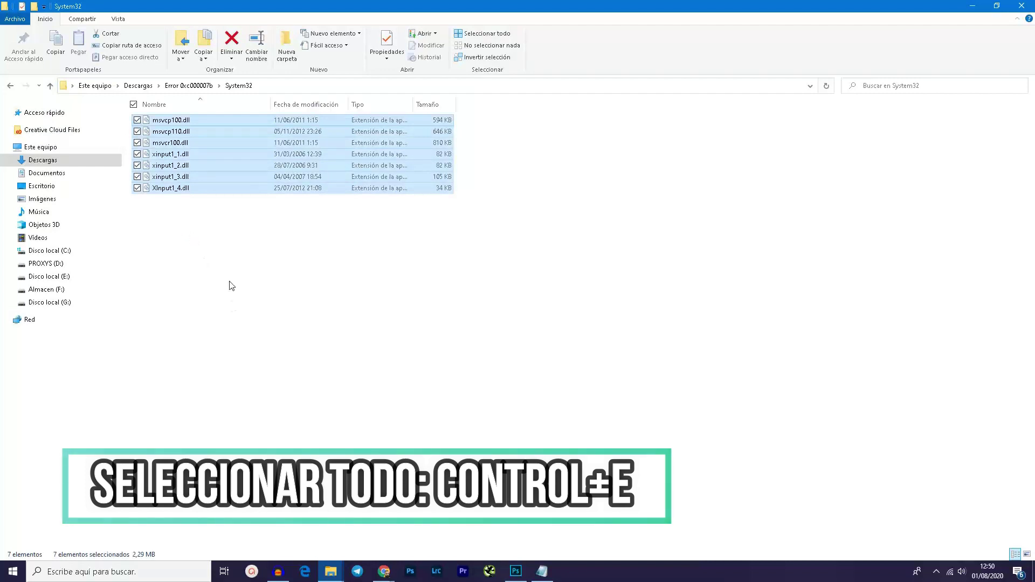
right_click(189, 164)
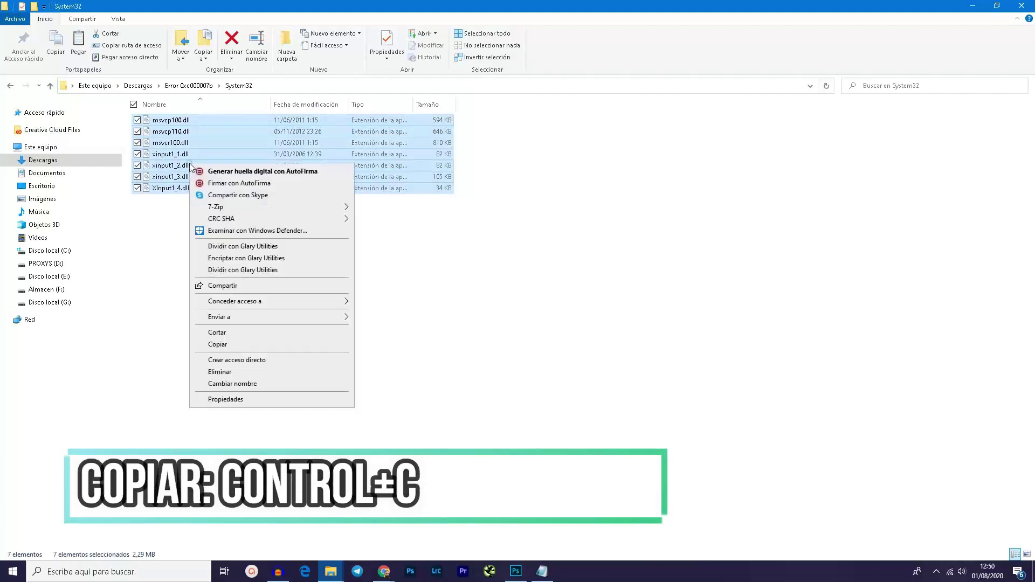
click(220, 343)
click(162, 296)
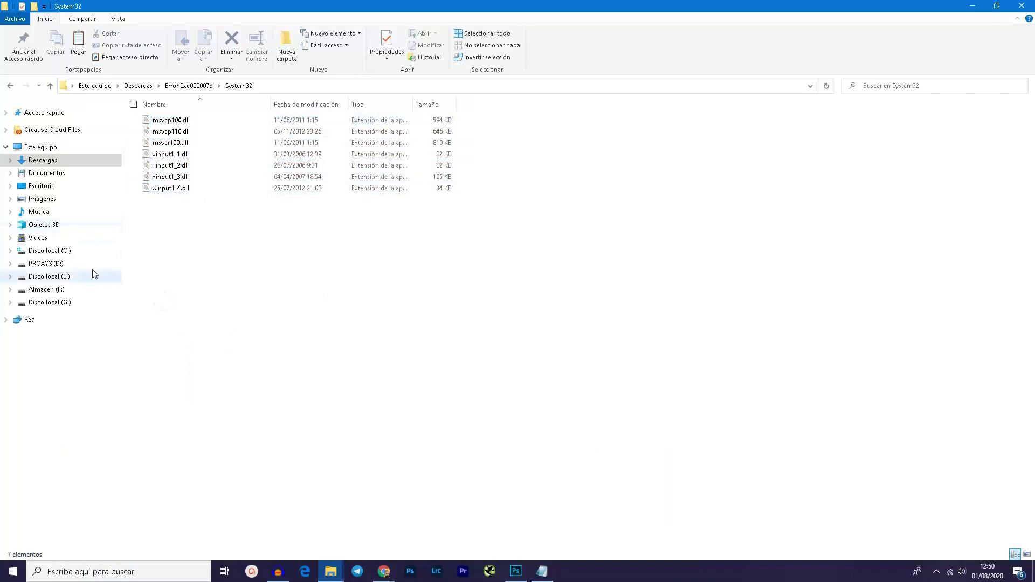
Step: Paste the copied DLLs into C:\Windows\System32
click(40, 251)
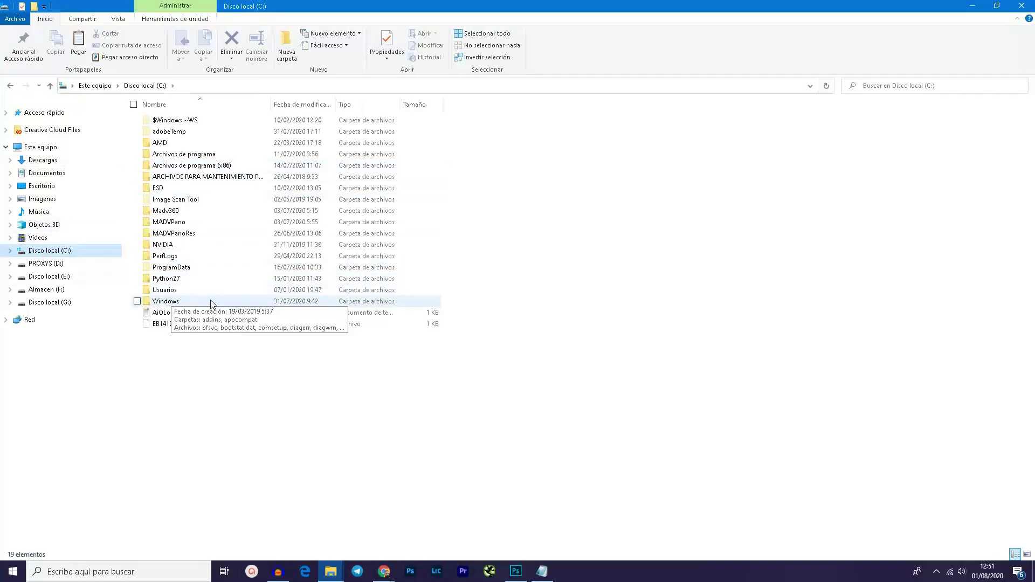
double_click(165, 301)
scroll(215, 412, down, 10)
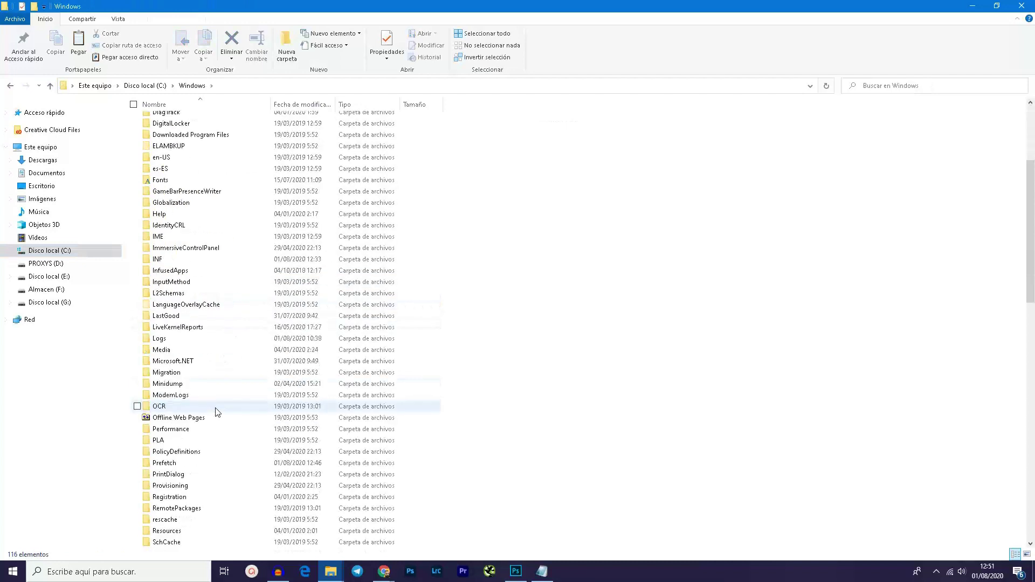
scroll(217, 412, down, 2)
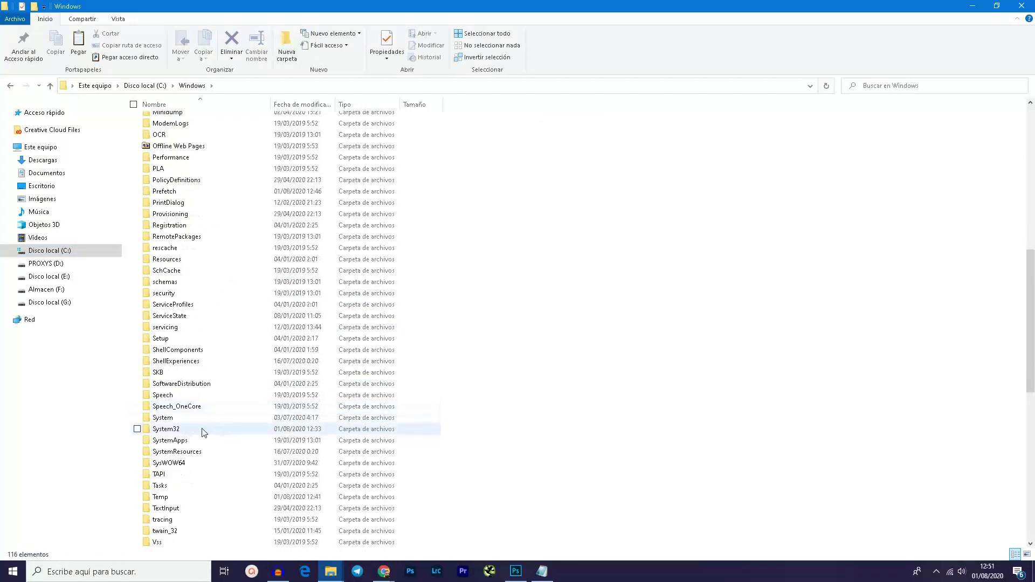
double_click(203, 430)
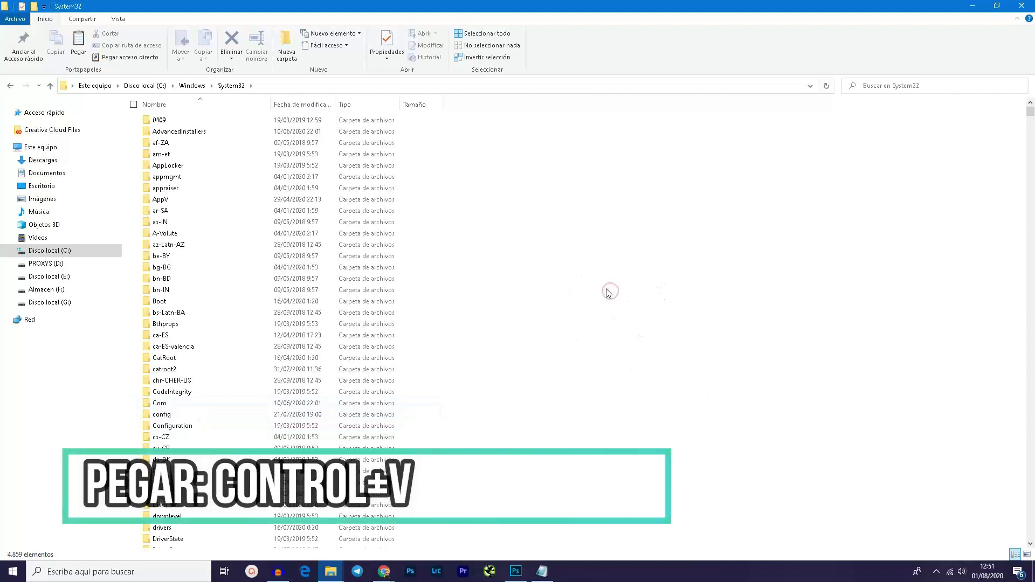
key(ctrl+v)
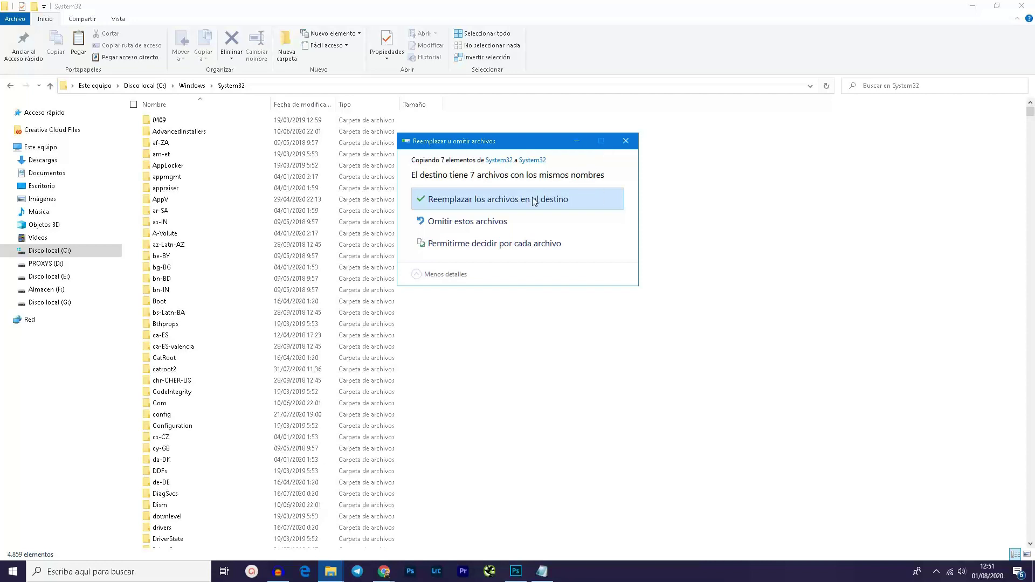
Step: Replace the seven same-named System32 files, then go back to the downloaded package folder
click(636, 139)
key(alt+Left)
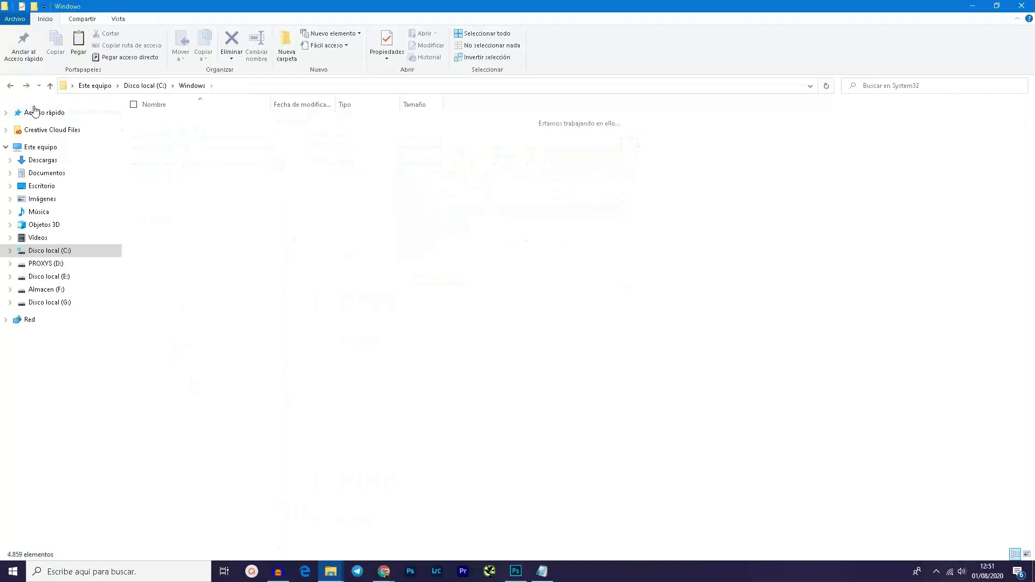
key(alt+Left)
key(alt+Left)
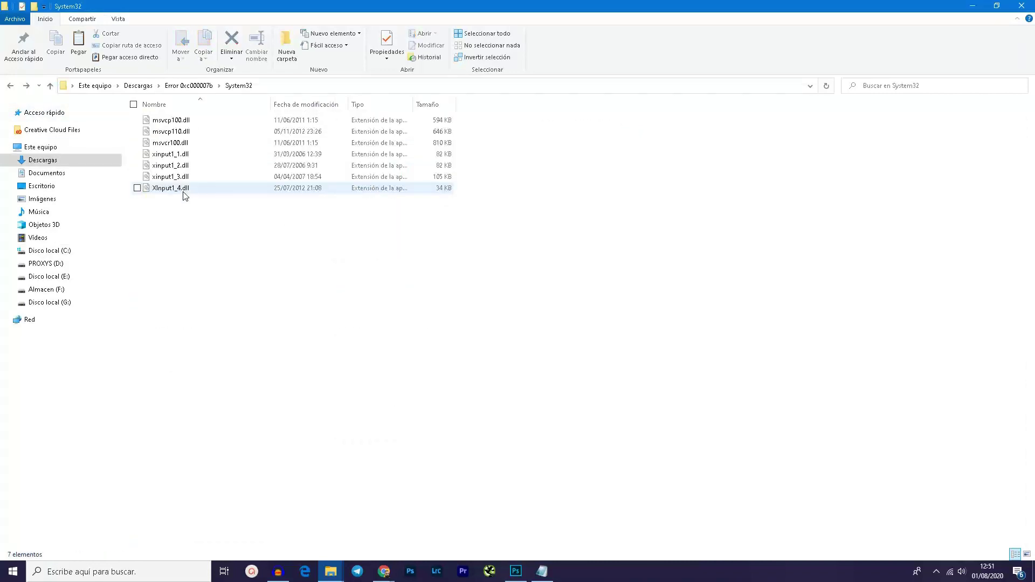
key(alt+Left)
key(alt+Left)
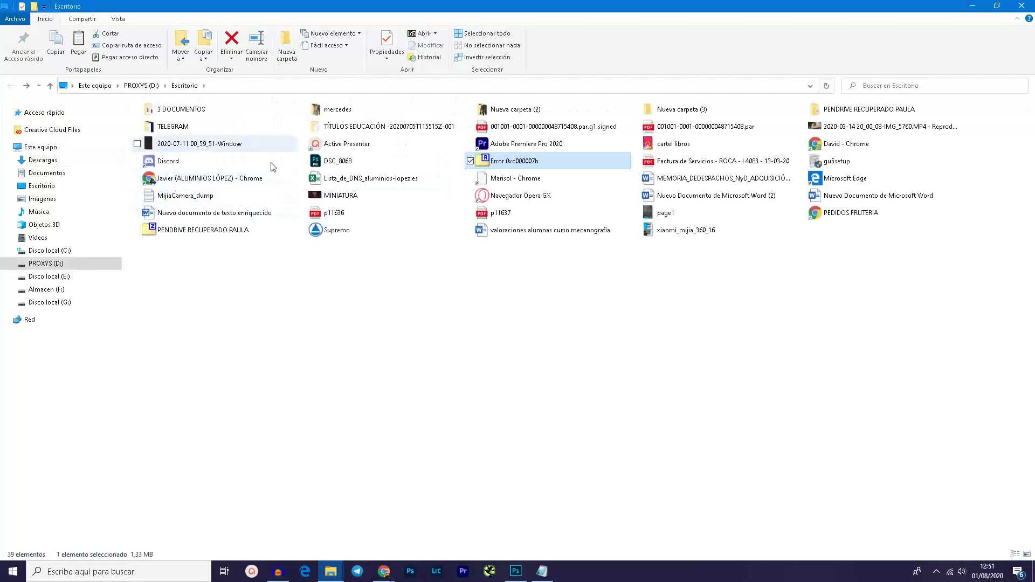
key(alt+Right)
Step: Copy all seven DLLs from the package's SysWOW64 folder, then open C:\Windows
double_click(197, 176)
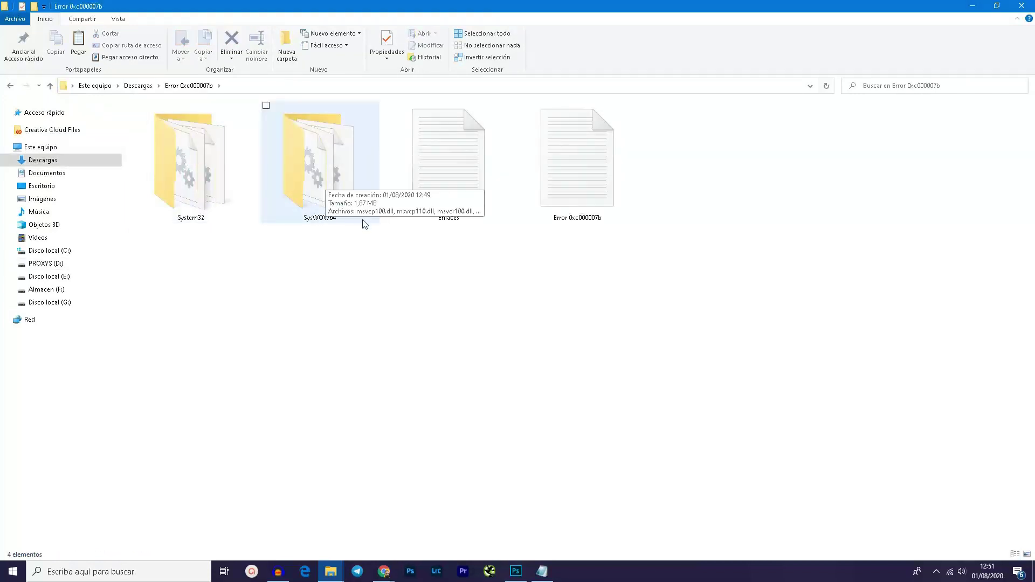
double_click(321, 167)
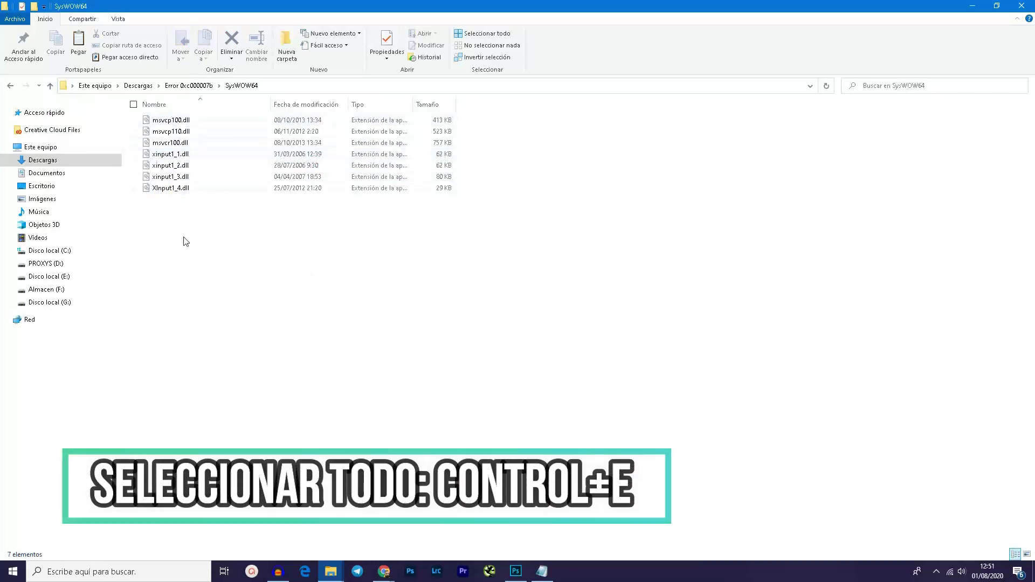
key(ctrl+e)
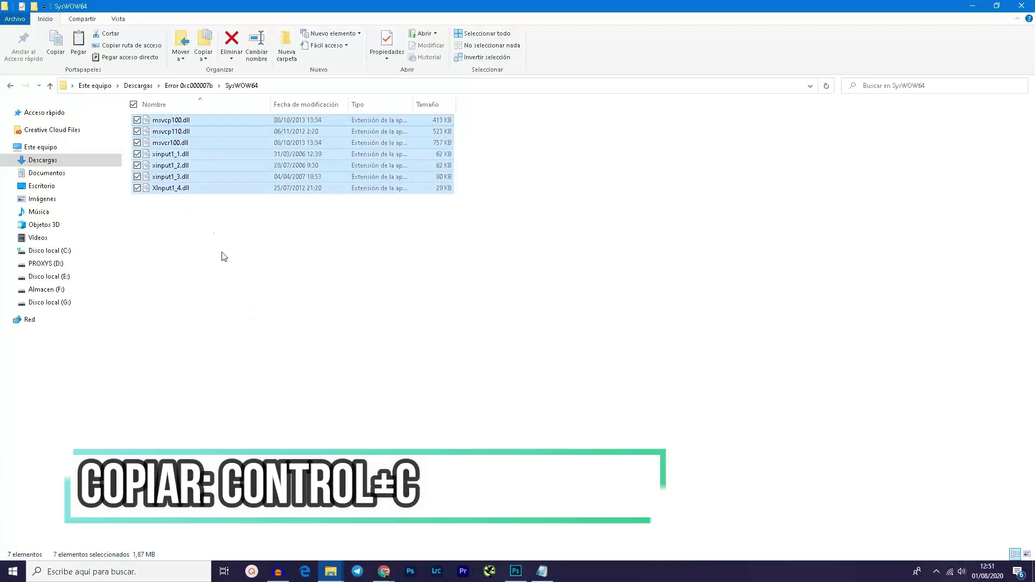
right_click(180, 156)
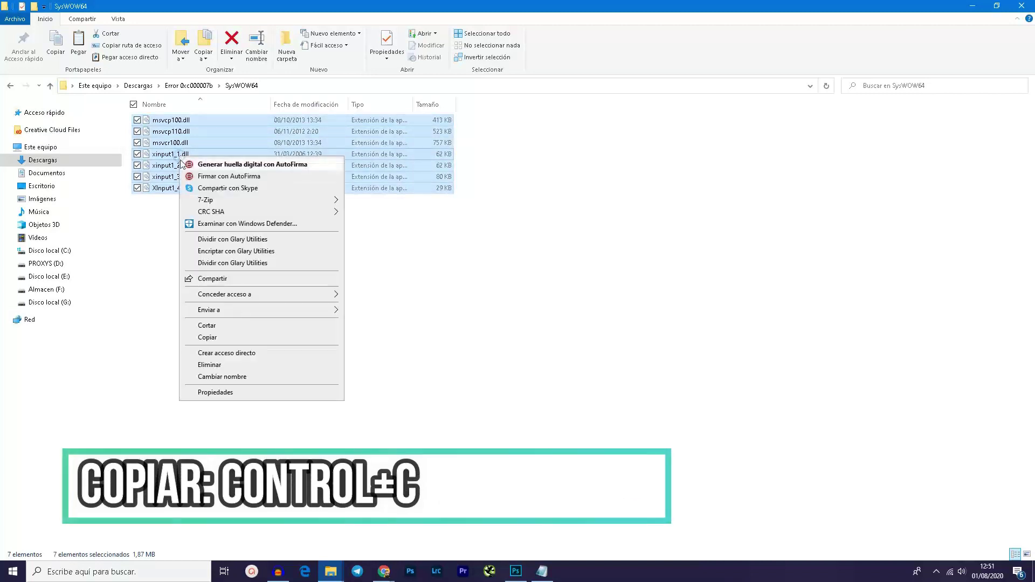
click(226, 338)
click(560, 301)
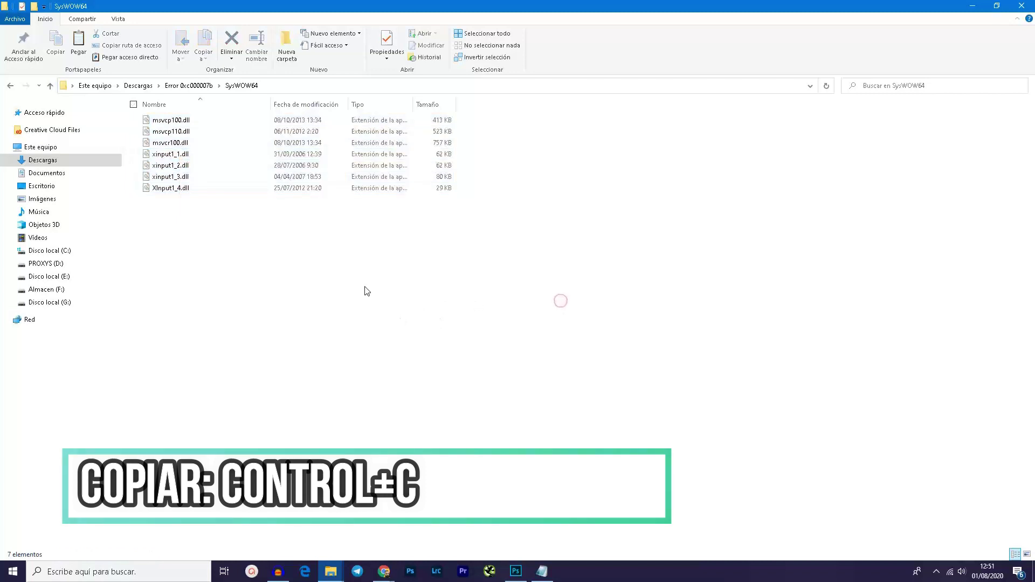
click(71, 253)
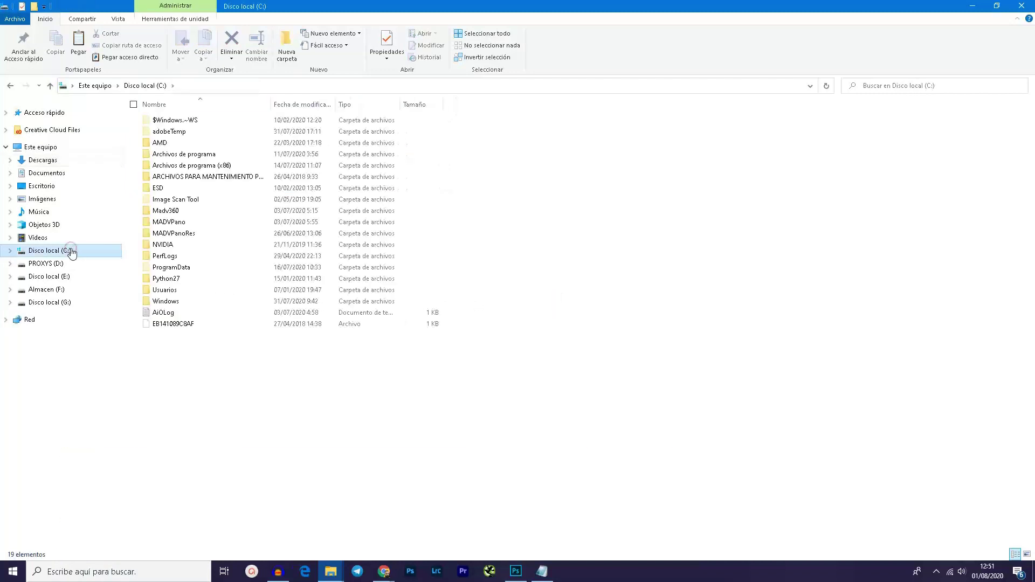
double_click(182, 301)
Step: Paste the seven DLLs into C:\Windows\SysWOW64, replacing the same-named files
scroll(181, 303, down, 16)
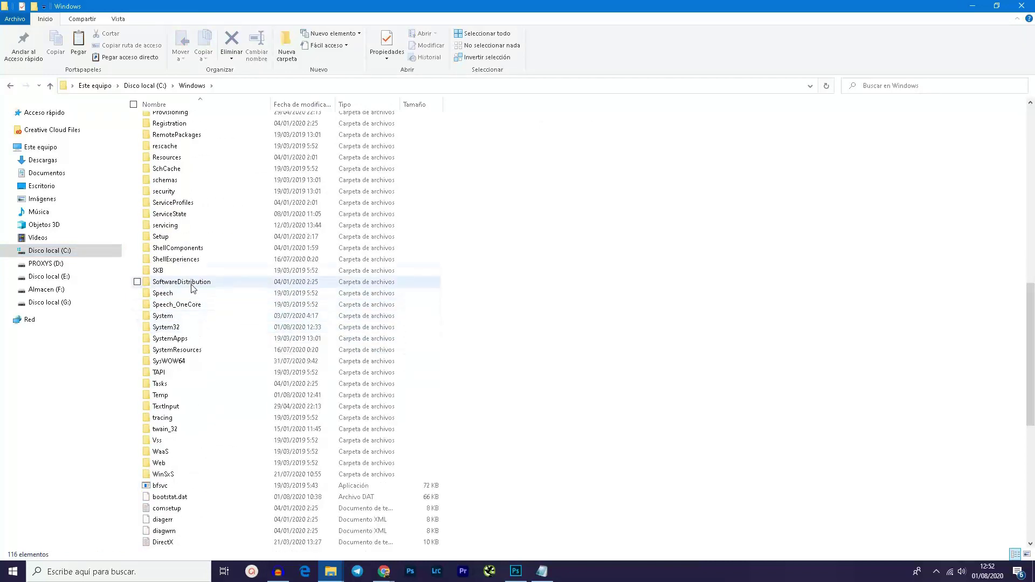
double_click(190, 366)
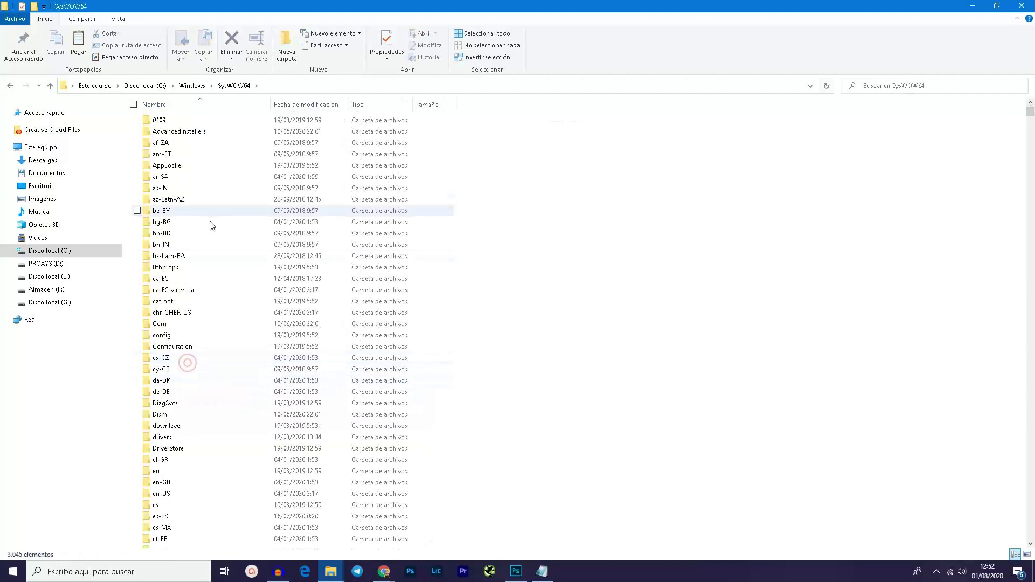
right_click(685, 233)
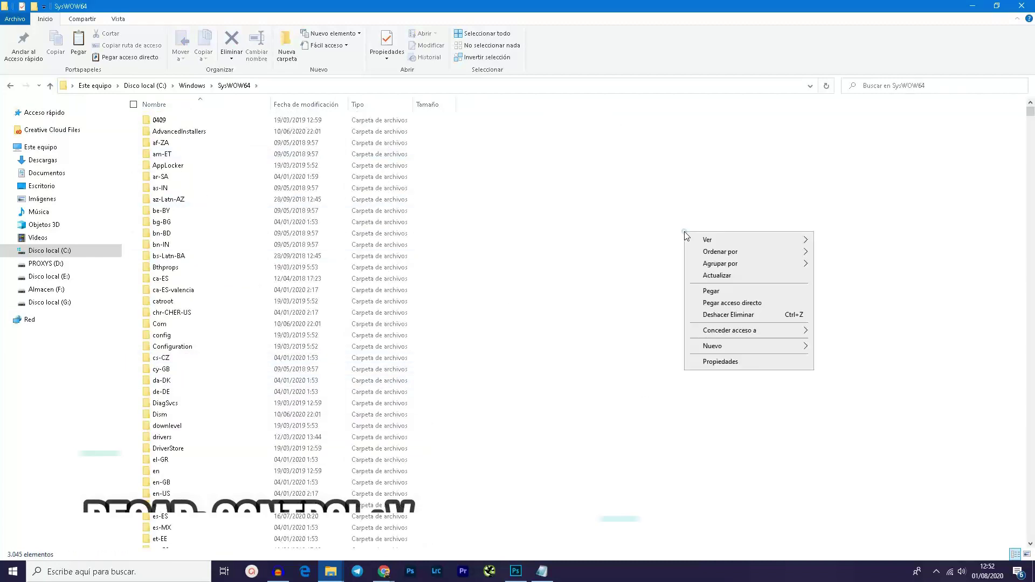
click(699, 292)
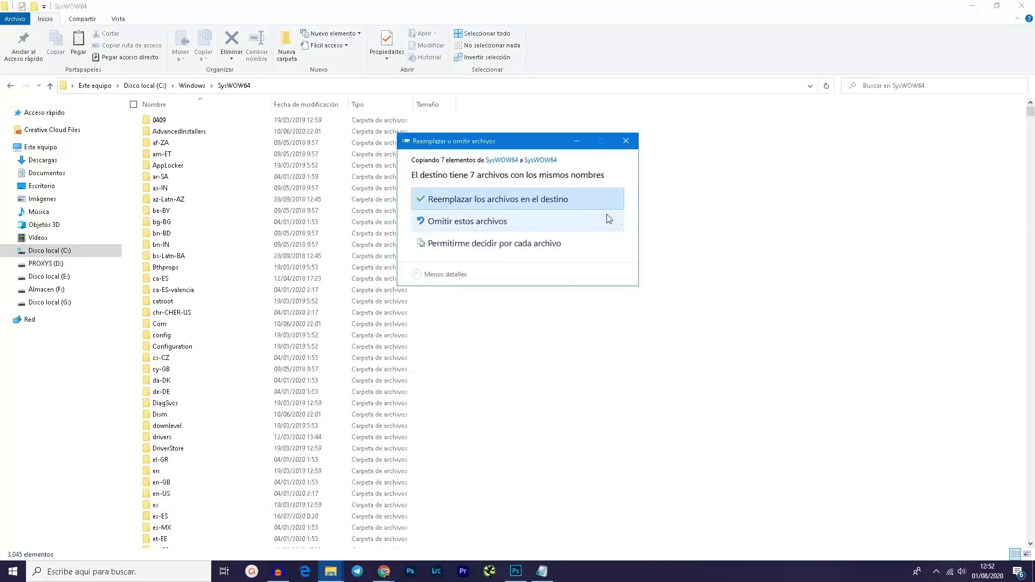
click(627, 142)
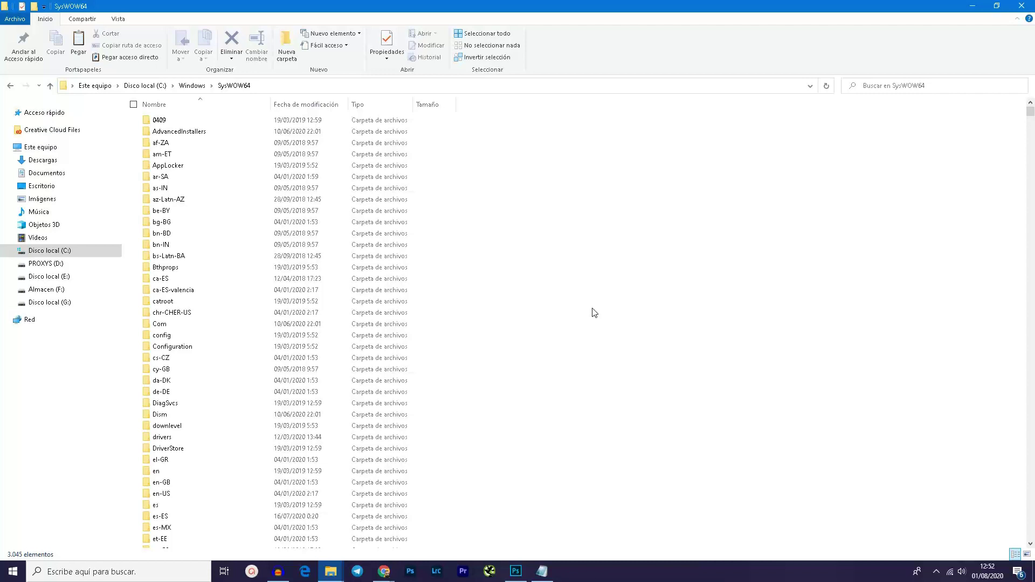
key(BackSpace)
Step: Return to the Error 0xc000007b package folder with its System32 and SysWOW64 folders
key(BackSpace)
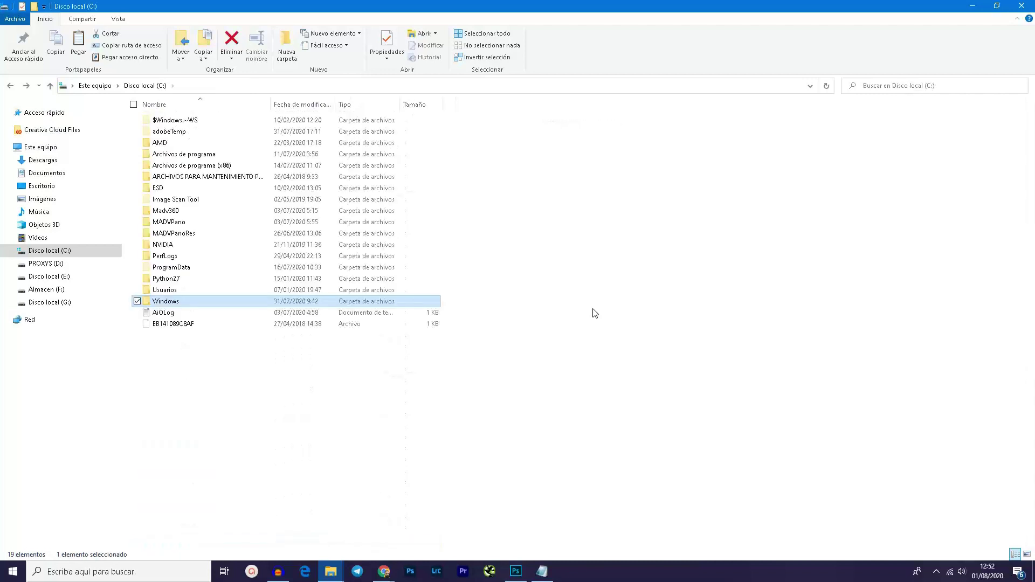
key(BackSpace)
key(BackSpace)
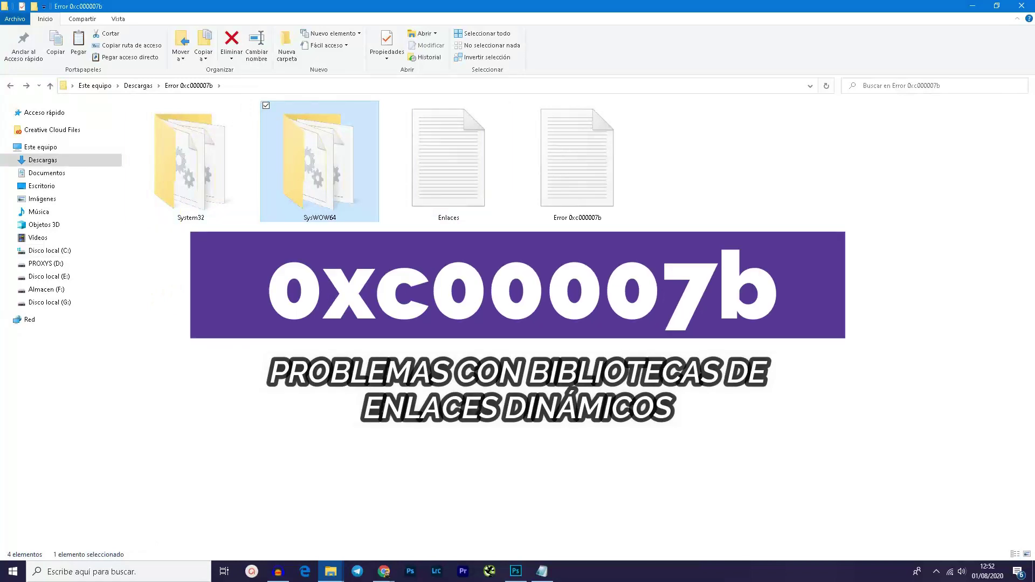
click(459, 280)
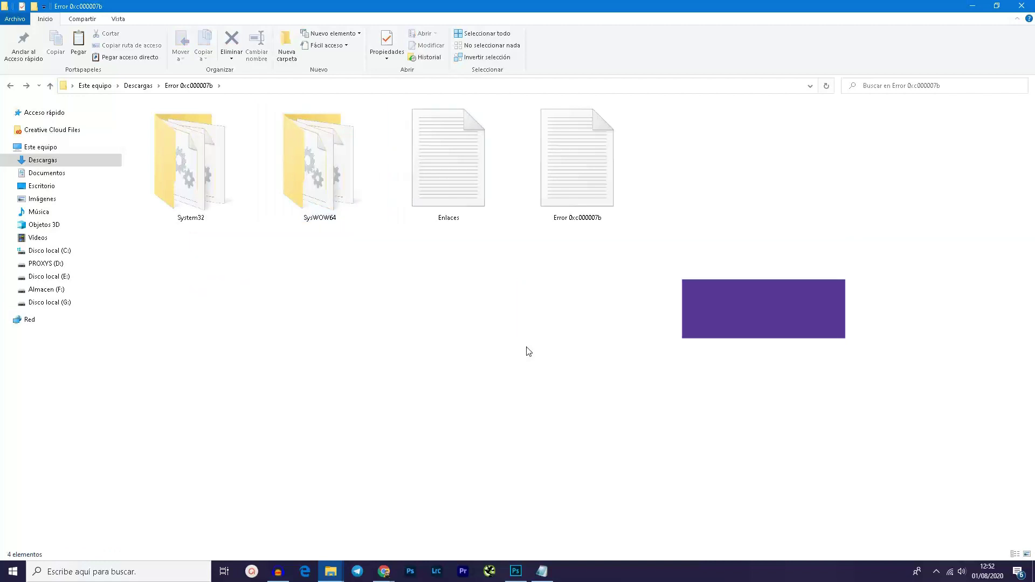